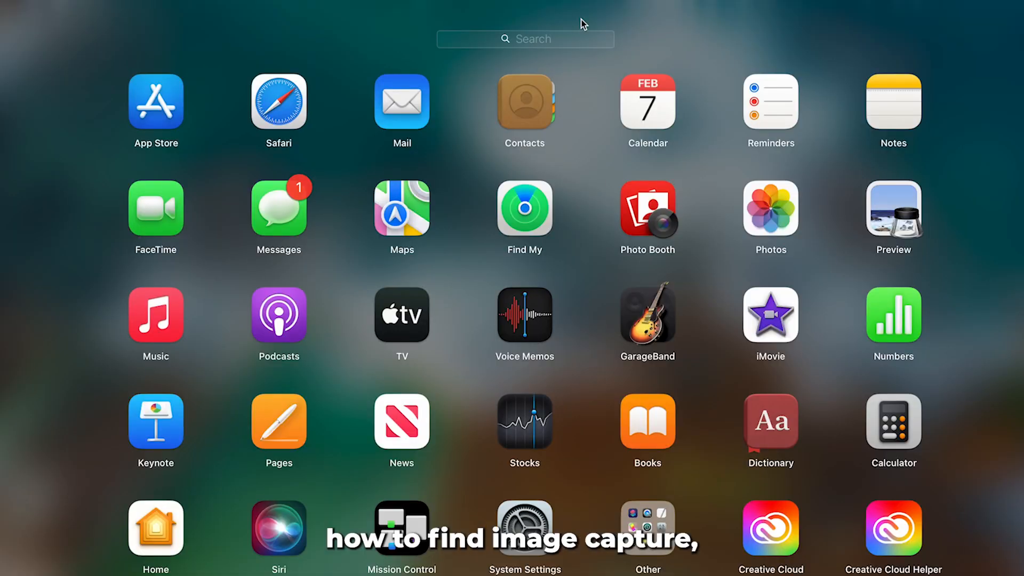
Search Launchpad for 'image' and launch Image Capture.
left_click(542, 46)
type("ima")
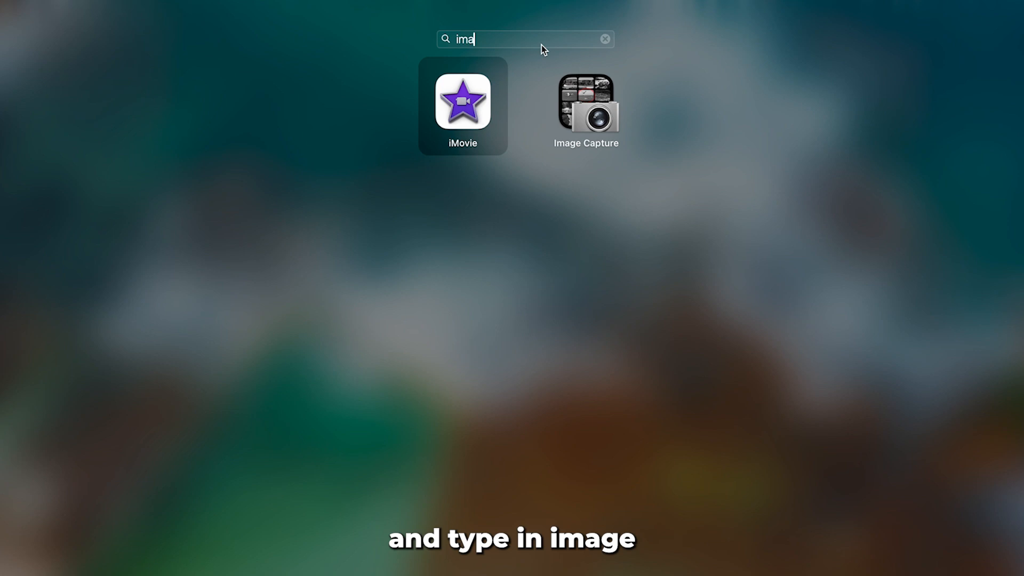
type("ge")
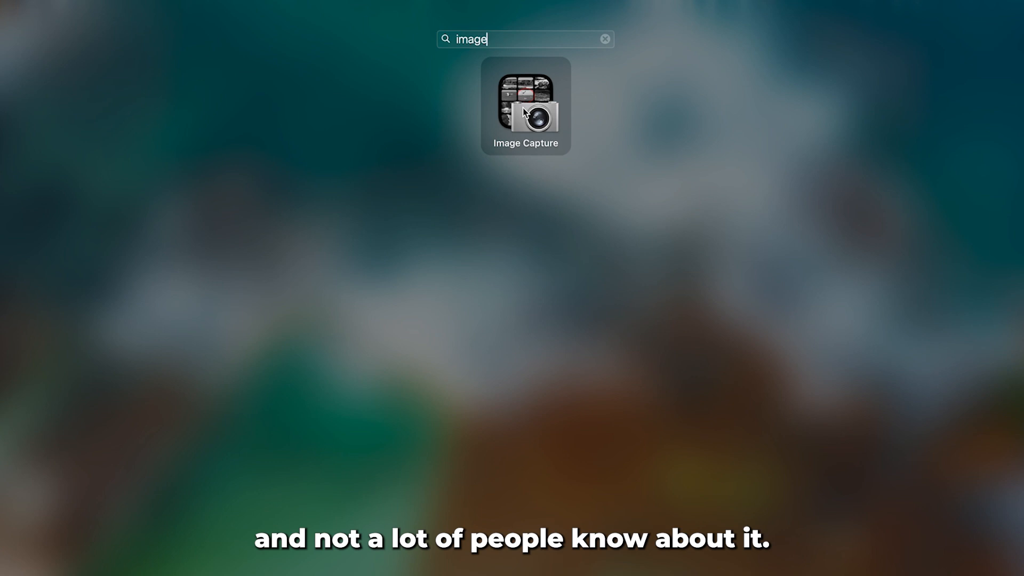
left_click(523, 108)
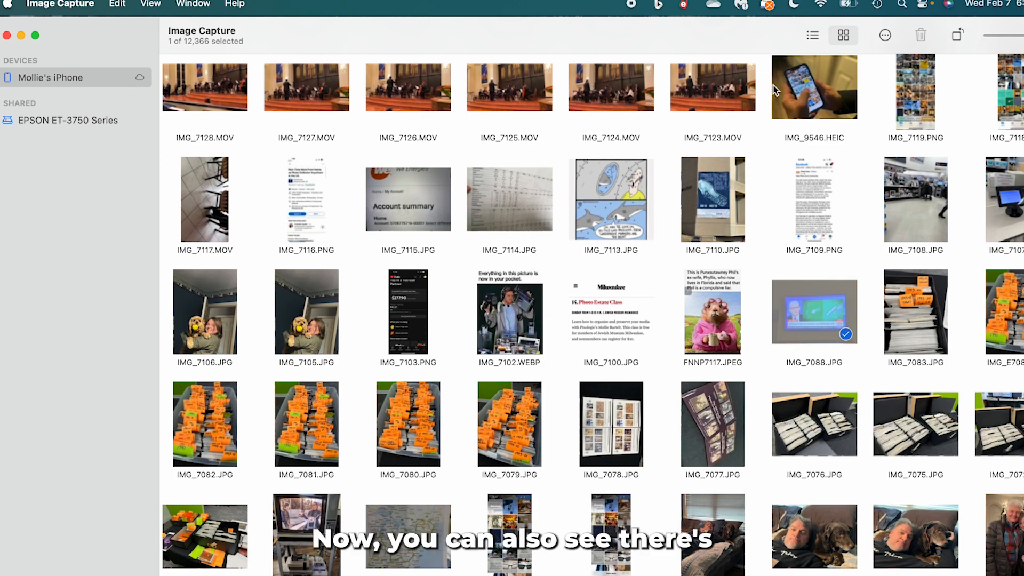
scroll(453, 368, "down", 5)
scroll(453, 369, "down", 5)
scroll(453, 368, "down", 3)
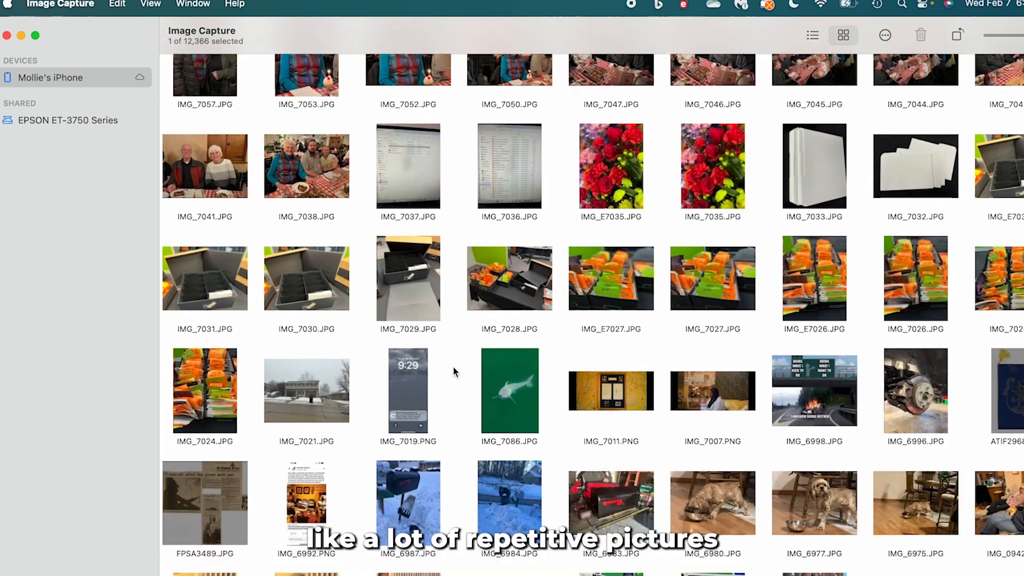
scroll(453, 368, "down", 2)
scroll(453, 369, "up", 1)
scroll(453, 369, "up", 2)
scroll(453, 368, "up", 3)
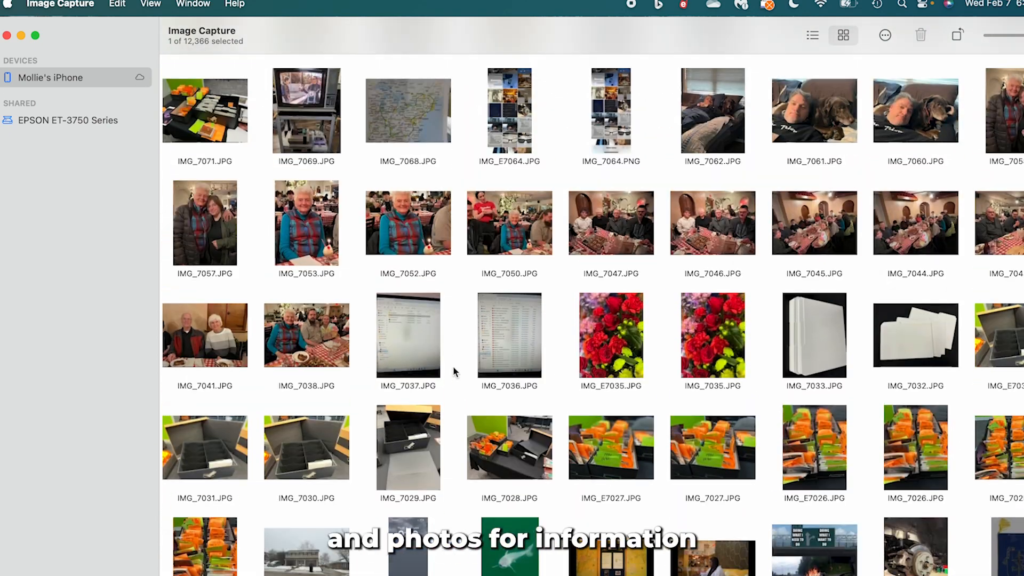
scroll(453, 369, "up", 2)
scroll(453, 370, "up", 3)
scroll(453, 371, "up", 2)
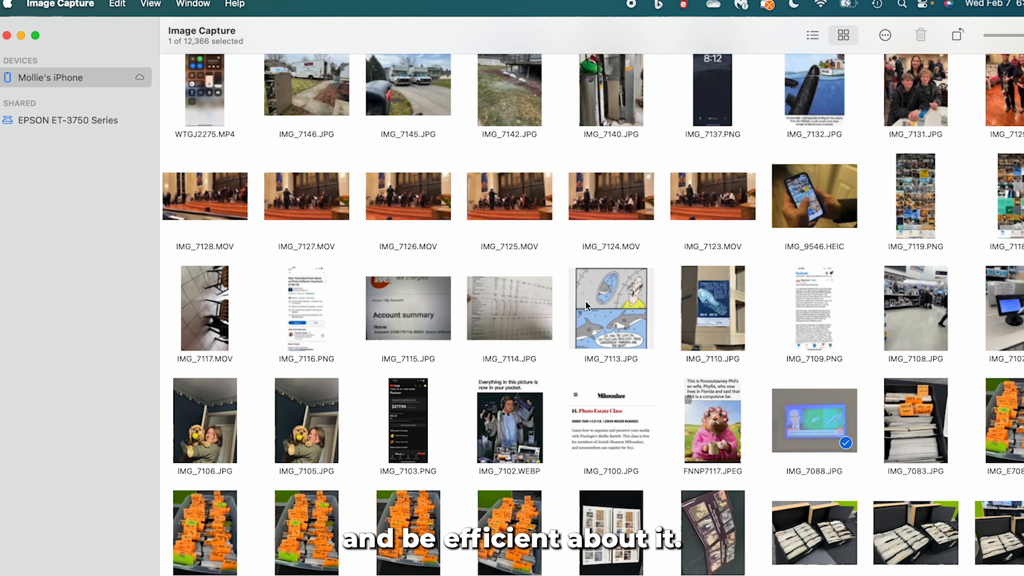
scroll(585, 302, "up", 2)
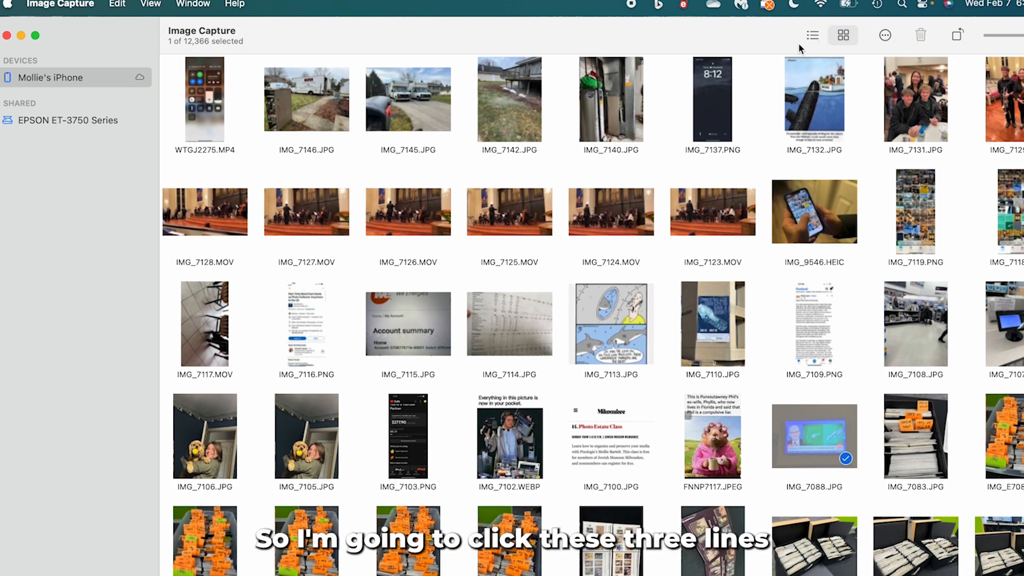
Switch the iPhone photos to list view and Shift-select back to IMG_6774 on Jan 1, 2024, 170 items.
left_click(812, 35)
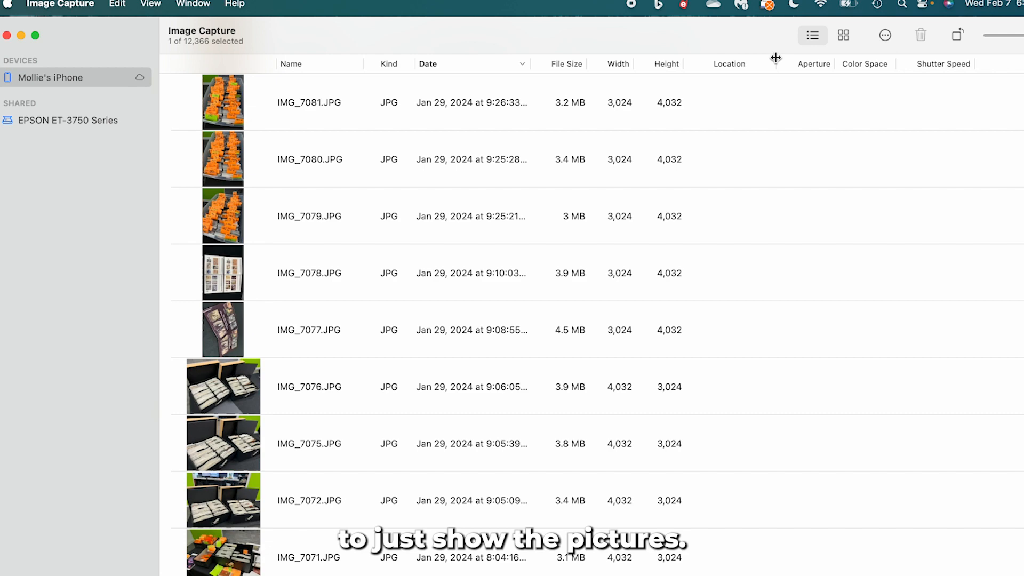
scroll(528, 240, "up", 1)
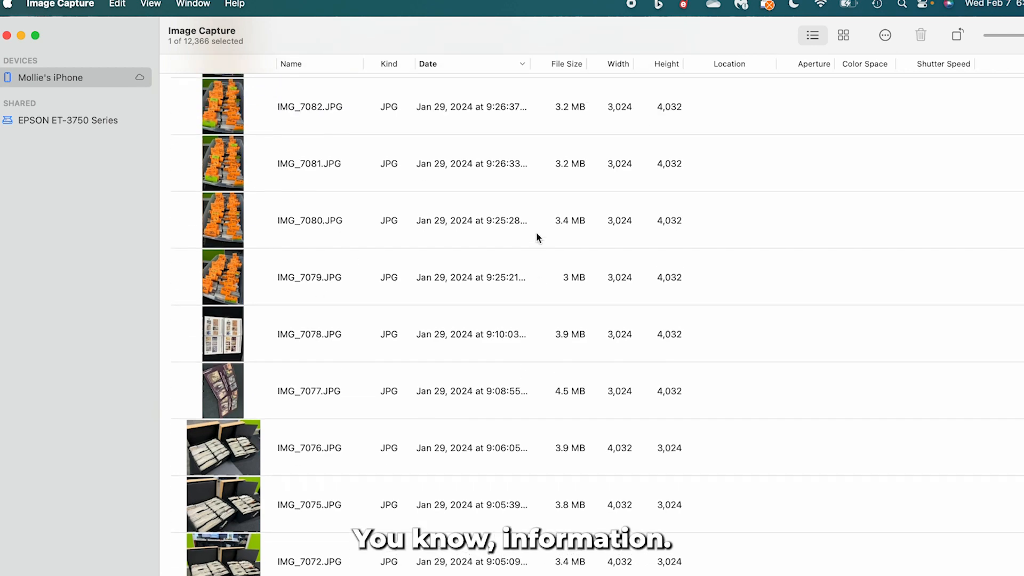
scroll(535, 238, "up", 5)
scroll(537, 233, "down", 1)
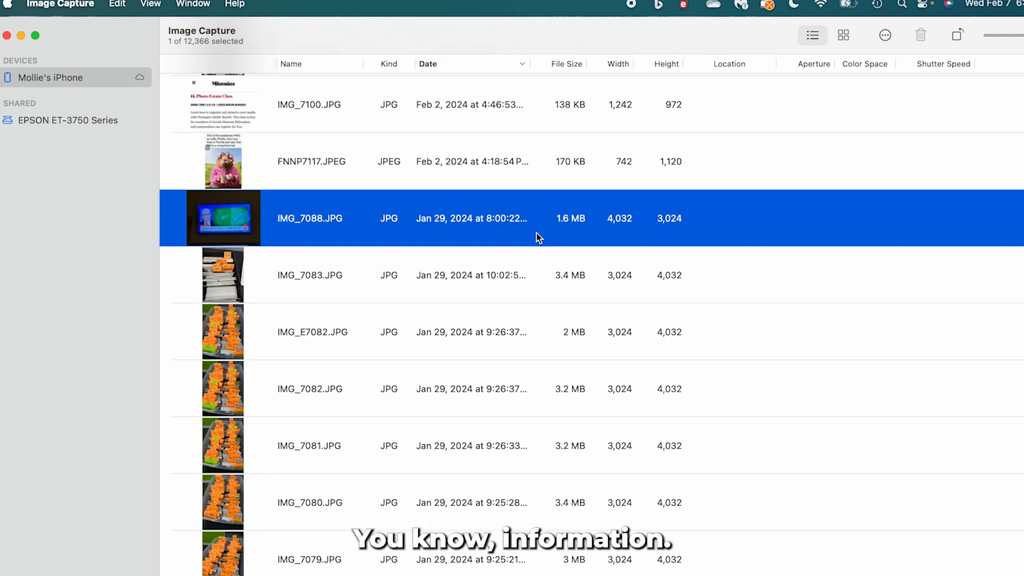
scroll(537, 233, "down", 2)
scroll(536, 232, "down", 2)
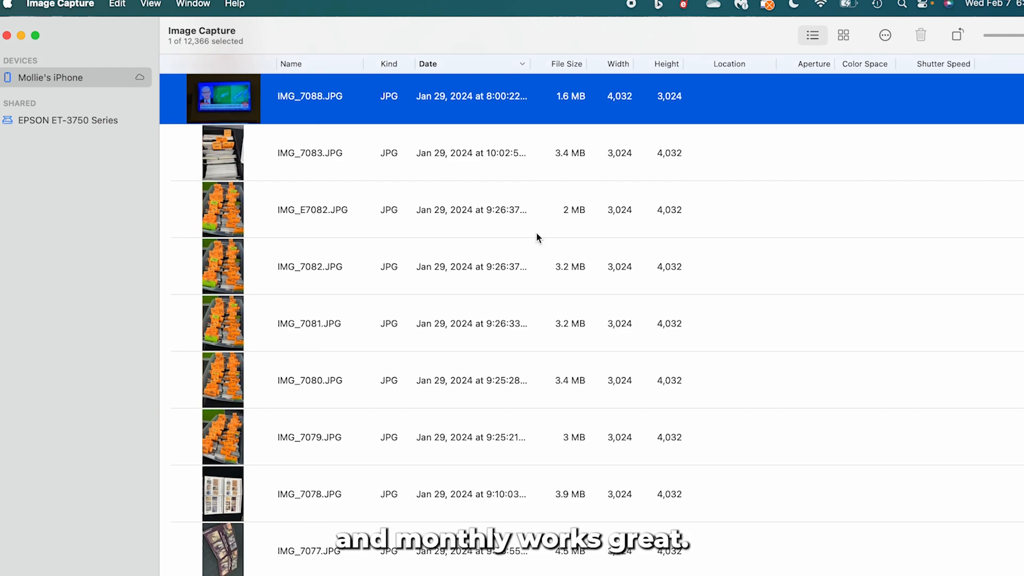
scroll(536, 233, "down", 10)
scroll(536, 233, "down", 10)
scroll(537, 233, "down", 10)
scroll(536, 237, "down", 10)
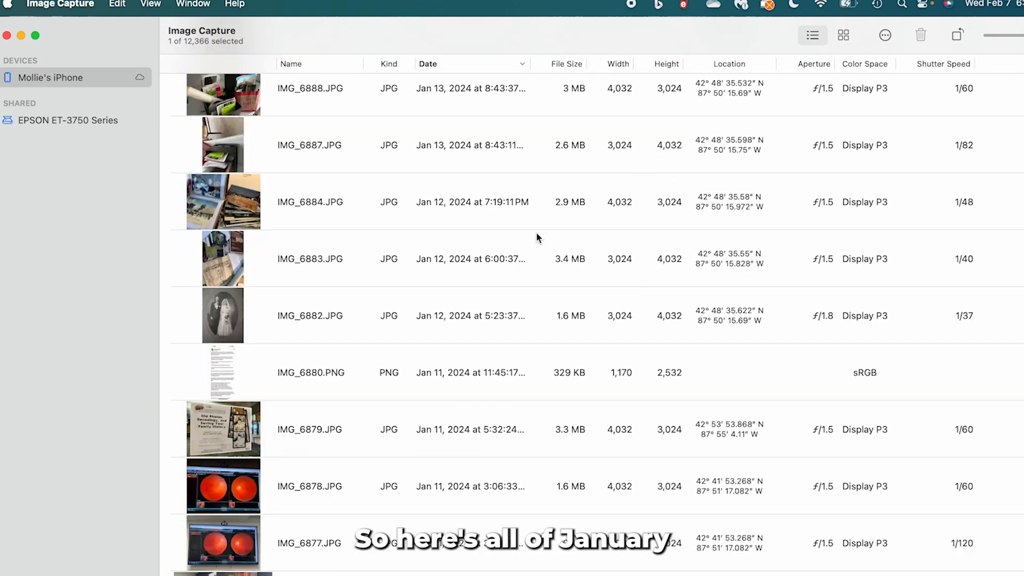
scroll(536, 238, "down", 10)
scroll(536, 238, "down", 10)
scroll(537, 237, "down", 5)
scroll(537, 234, "down", 10)
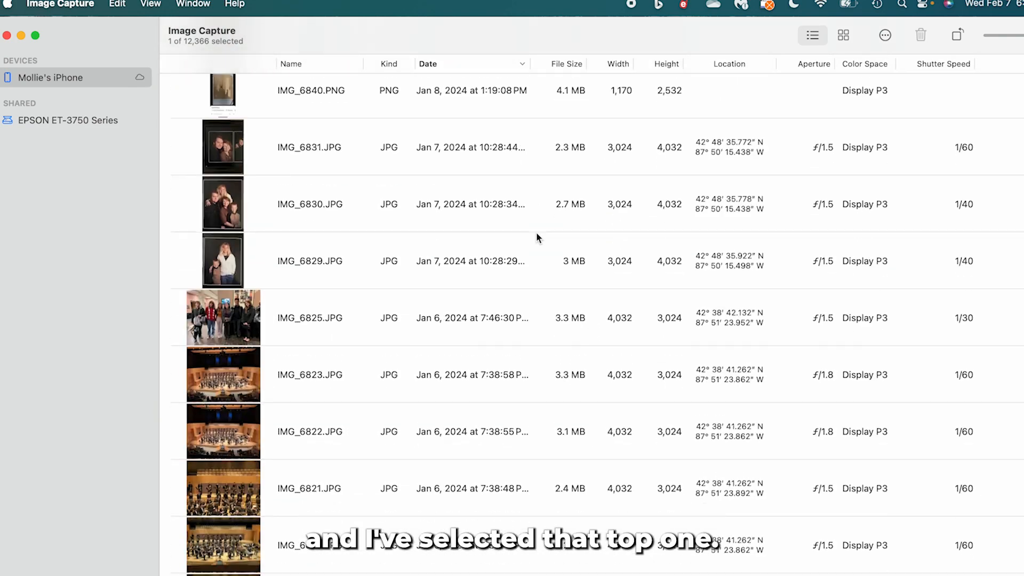
scroll(538, 233, "down", 5)
scroll(537, 233, "down", 5)
scroll(537, 233, "down", 3)
scroll(536, 238, "down", 3)
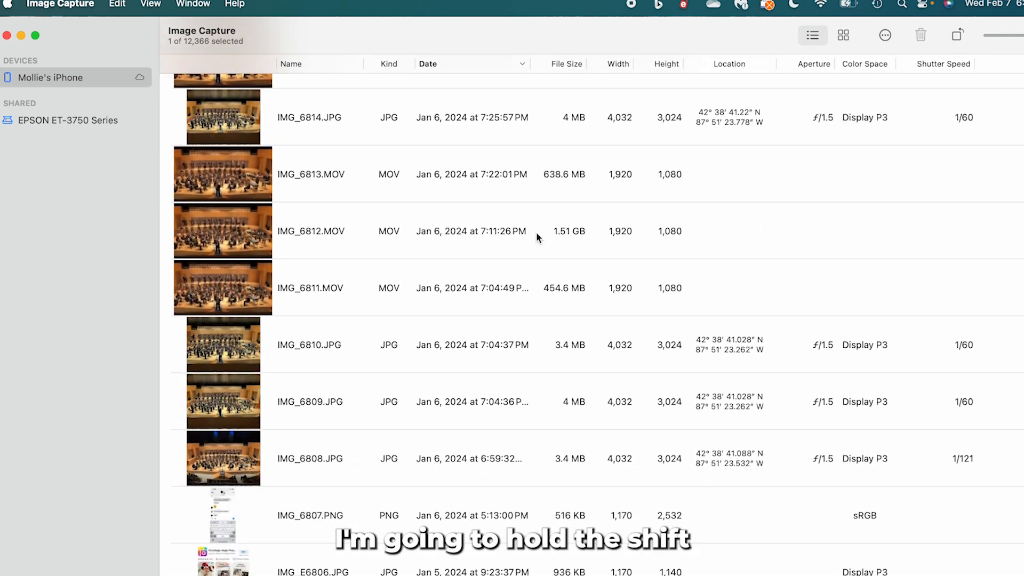
scroll(536, 237, "down", 5)
scroll(536, 237, "down", 5)
scroll(537, 237, "down", 5)
scroll(536, 238, "down", 5)
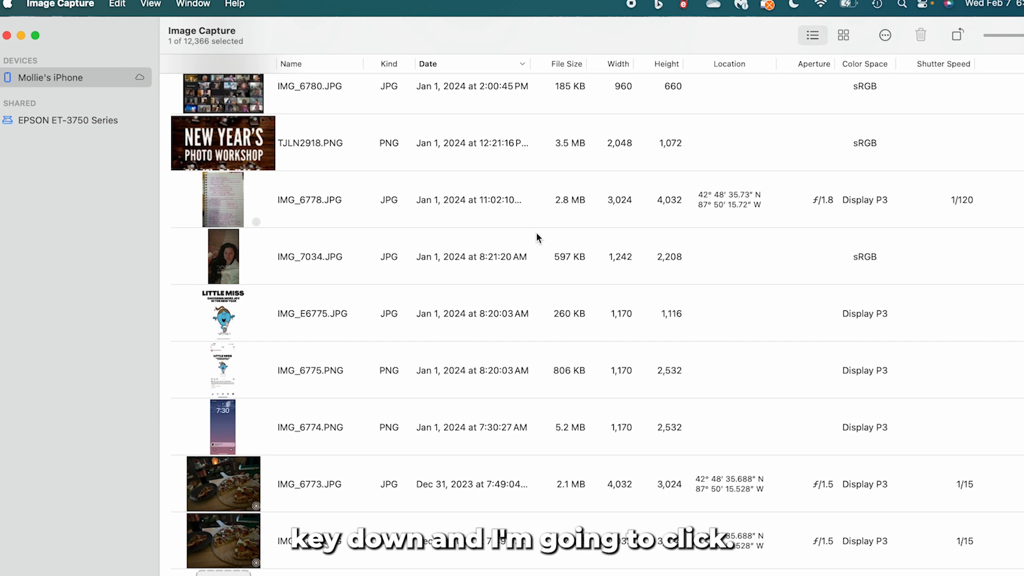
scroll(536, 237, "down", 2)
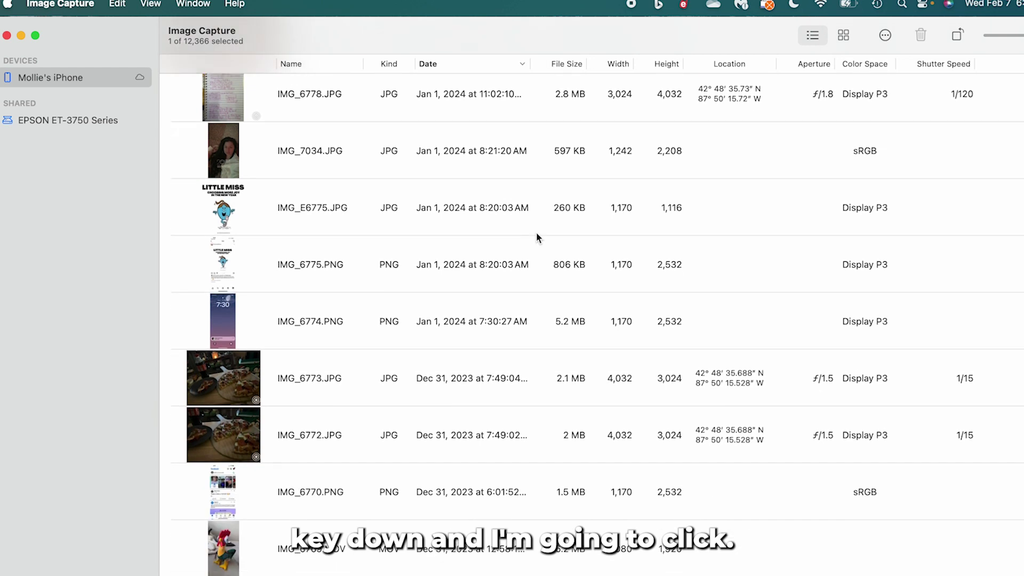
left_click(463, 323, "shift")
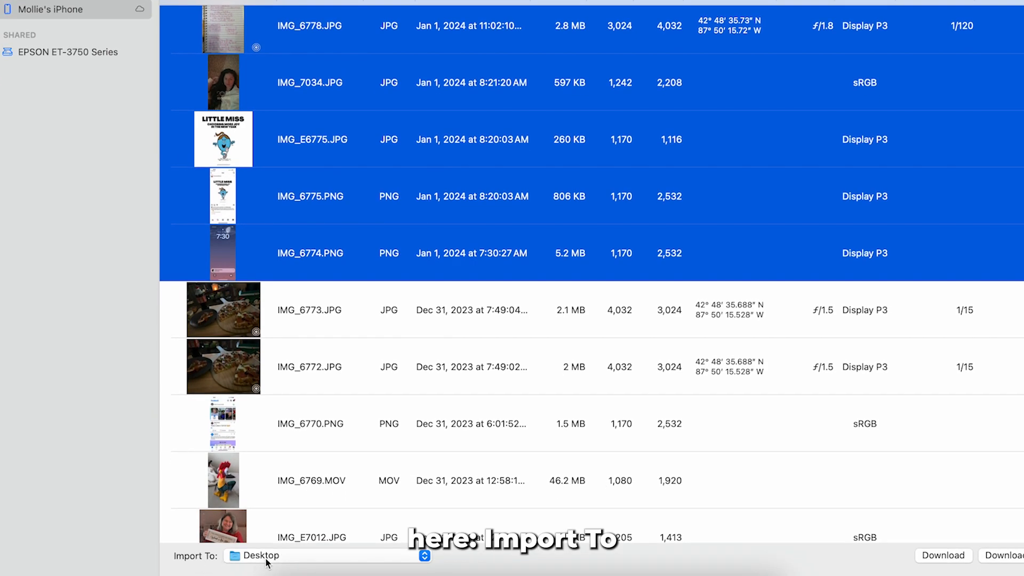
Choose Other... as the Import To destination and browse the Desktop.
left_click(423, 556)
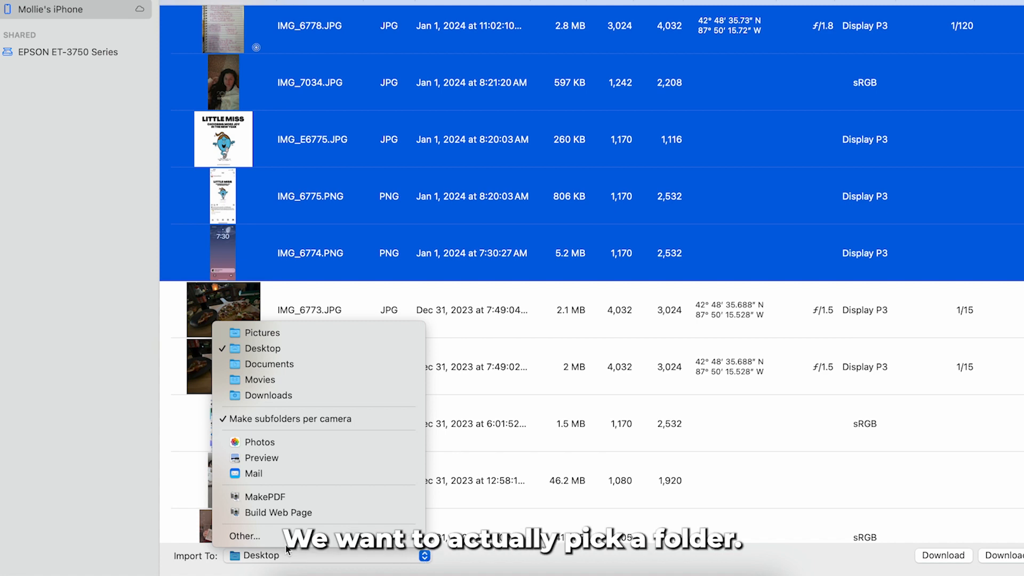
left_click(249, 538)
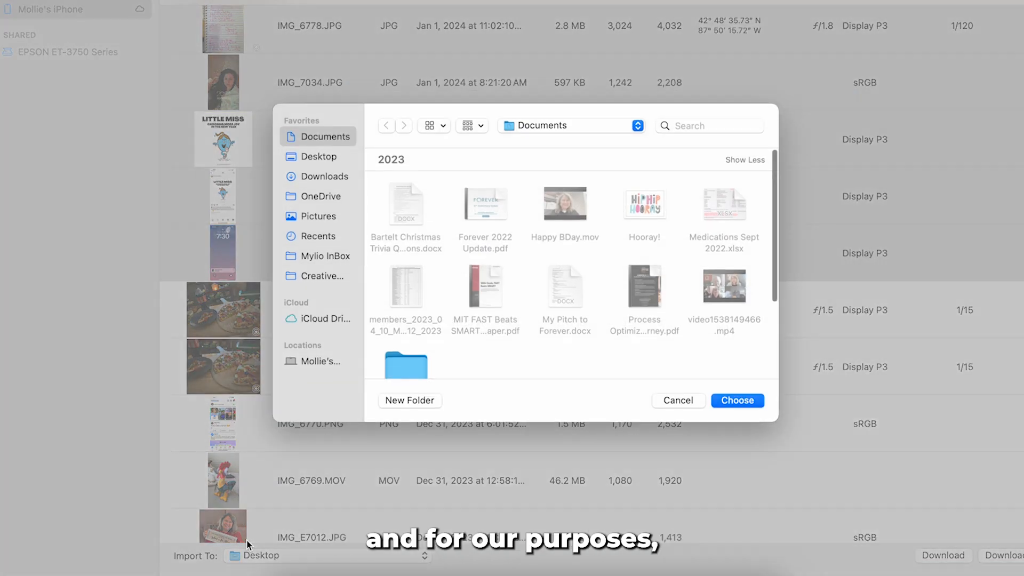
left_click(315, 157)
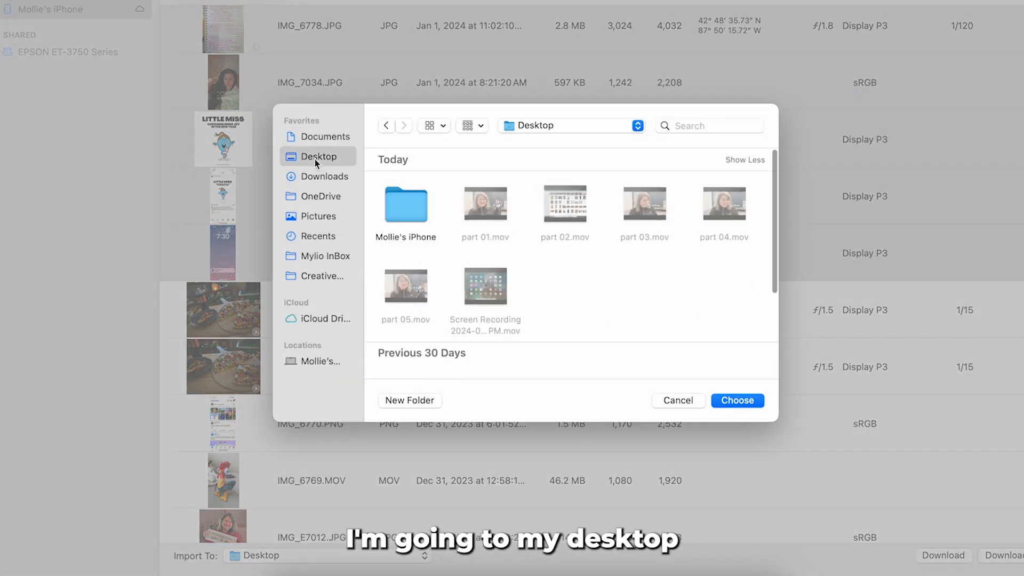
scroll(412, 212, "down", 5)
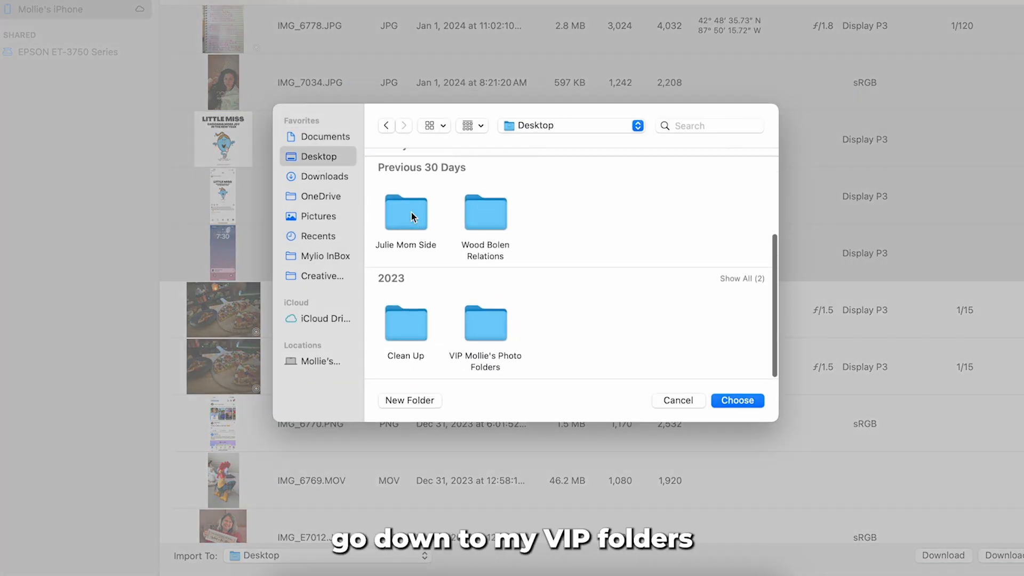
Navigate VIP folder > PHOTOS TO ORGANIZE > 2024-01 January Photos and choose it as destination.
double_click(481, 328)
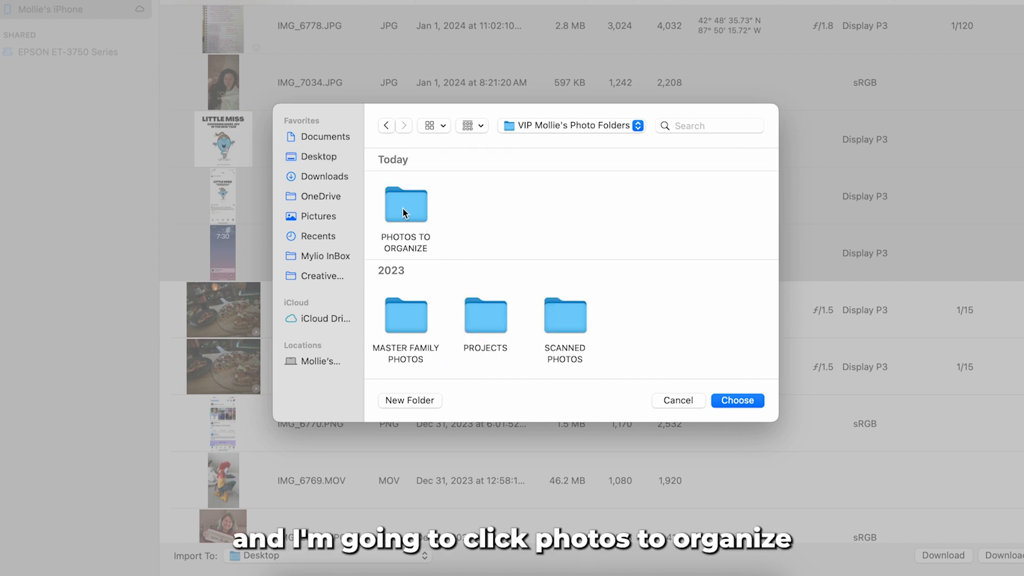
double_click(403, 212)
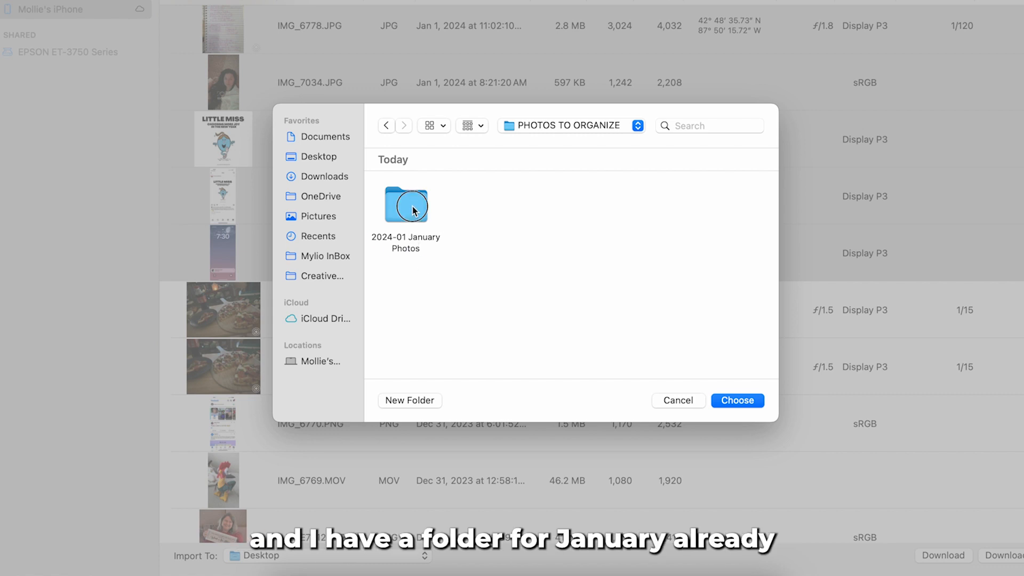
double_click(413, 211)
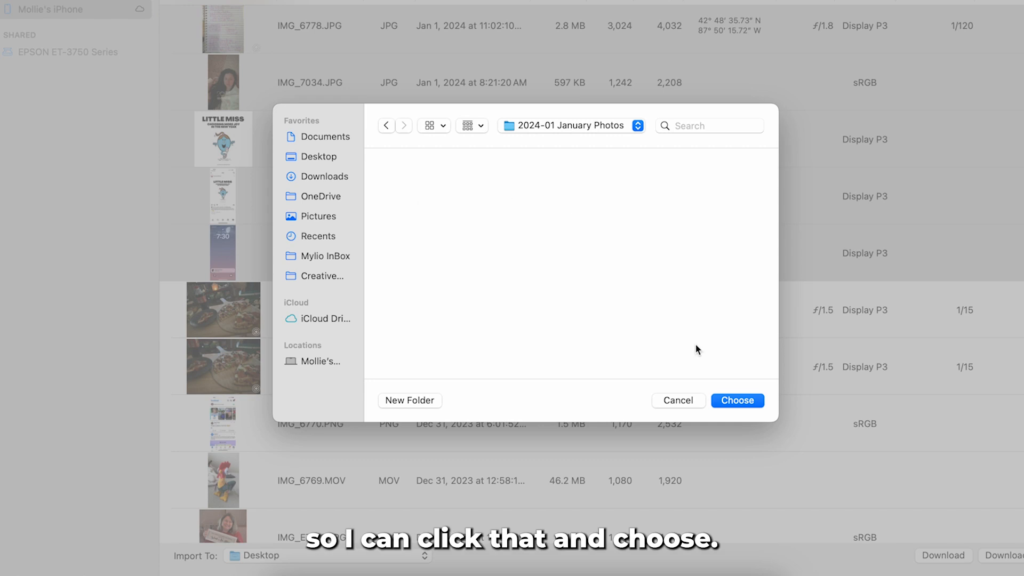
left_click(742, 402)
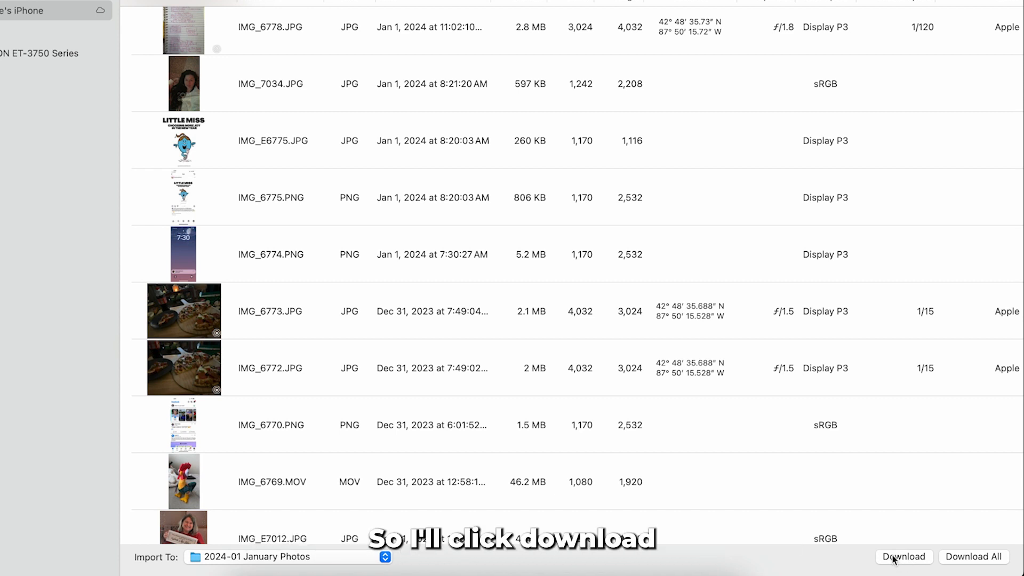
Download the 170 selected January photos into the 2024-01 January Photos folder.
left_click(894, 558)
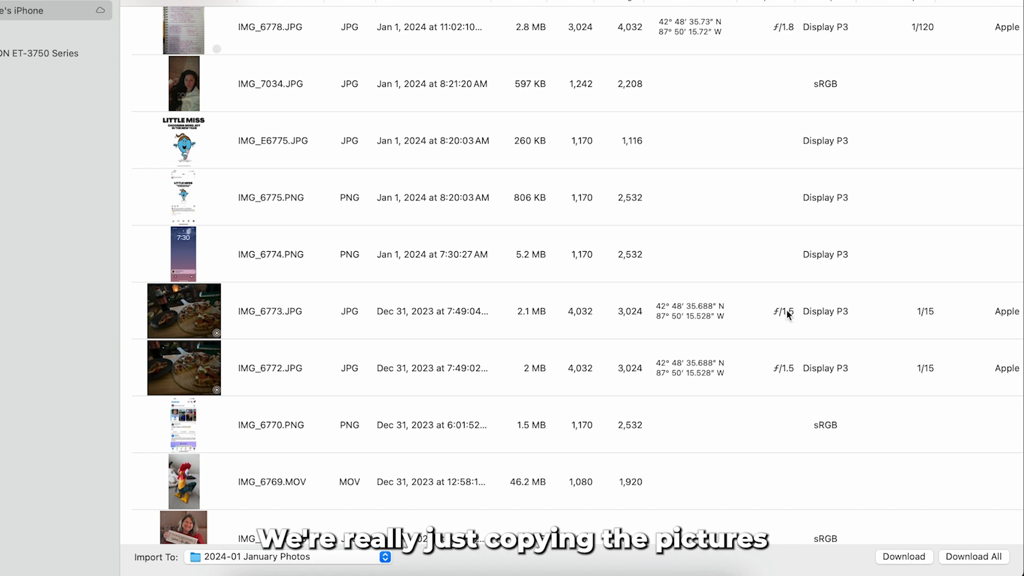
scroll(787, 314, "up", 3)
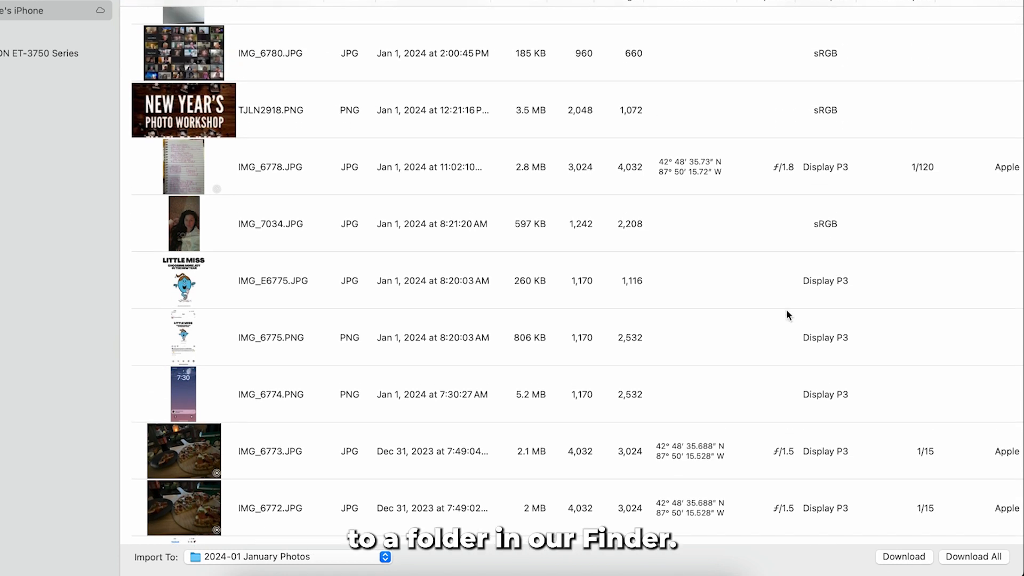